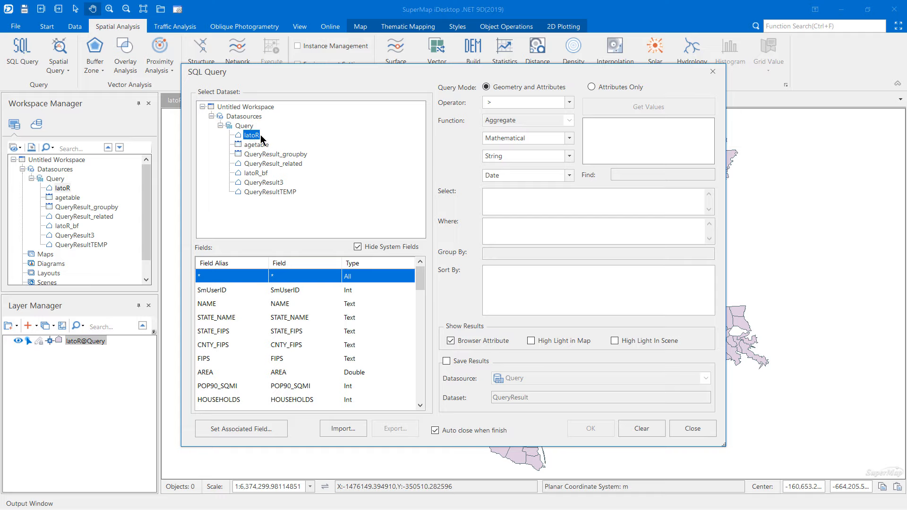
Select the latoR dataset for the query and add agetable to it as a related dataset.
left_click(264, 145)
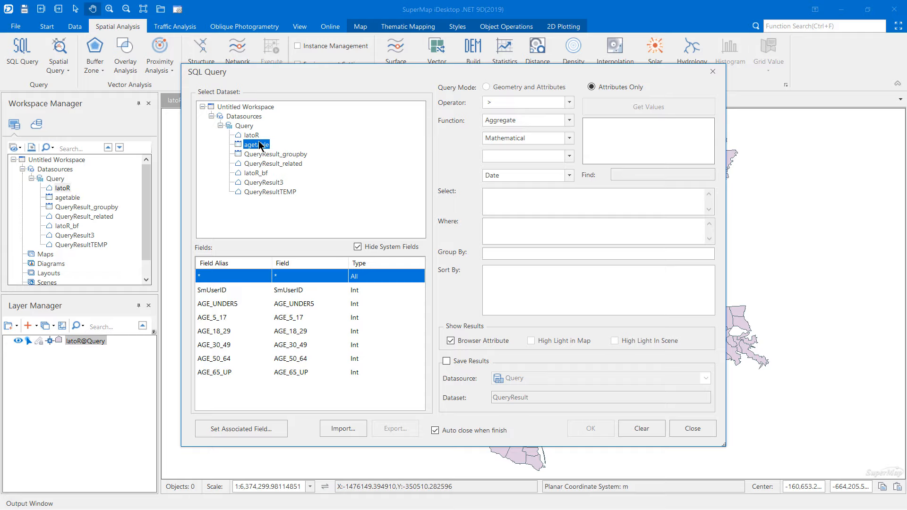
left_click(252, 136)
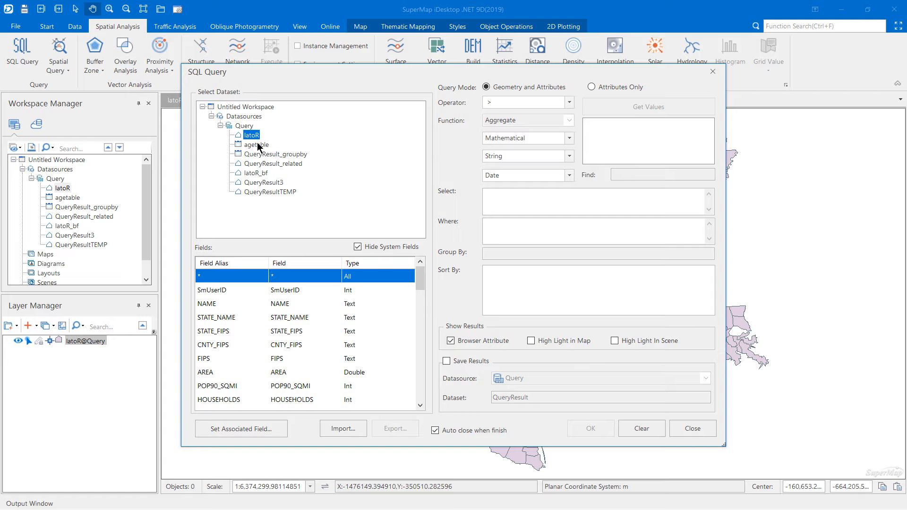
left_click(241, 428)
left_click_drag(514, 127, 684, 121)
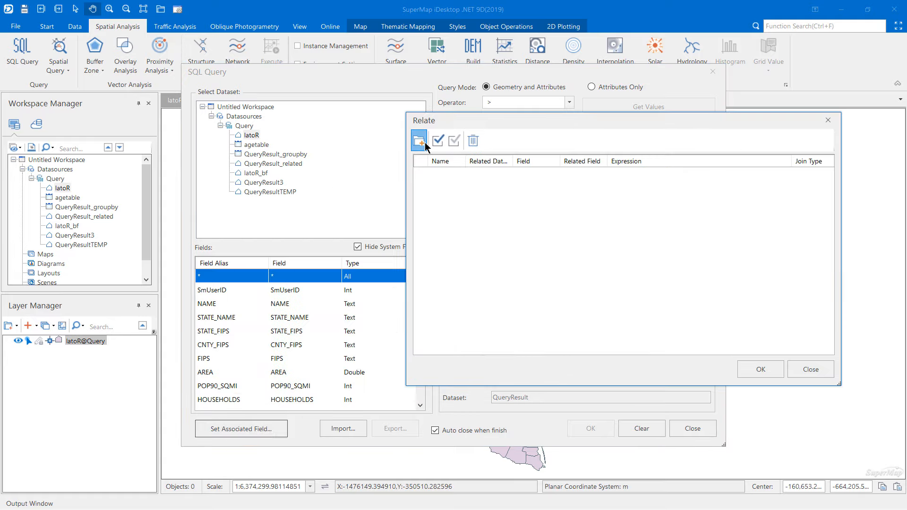
left_click(420, 142)
double_click(370, 188)
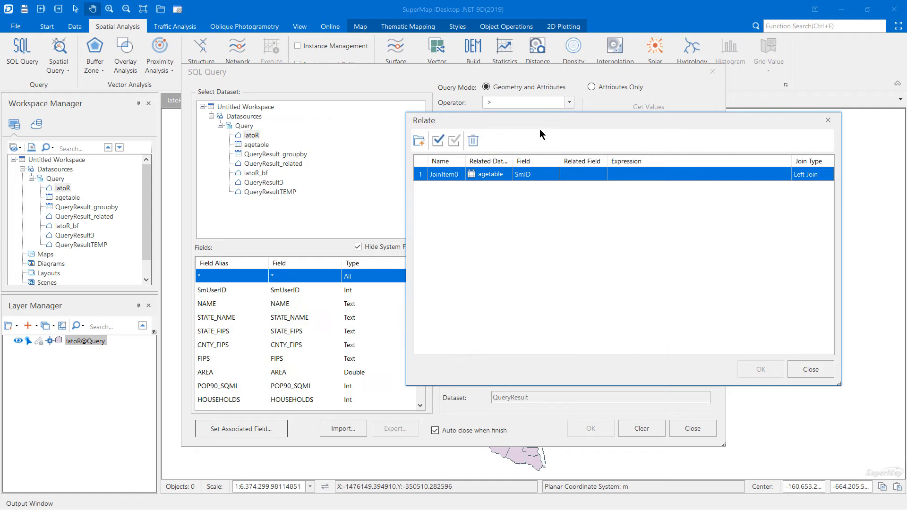
left_click_drag(558, 125, 529, 146)
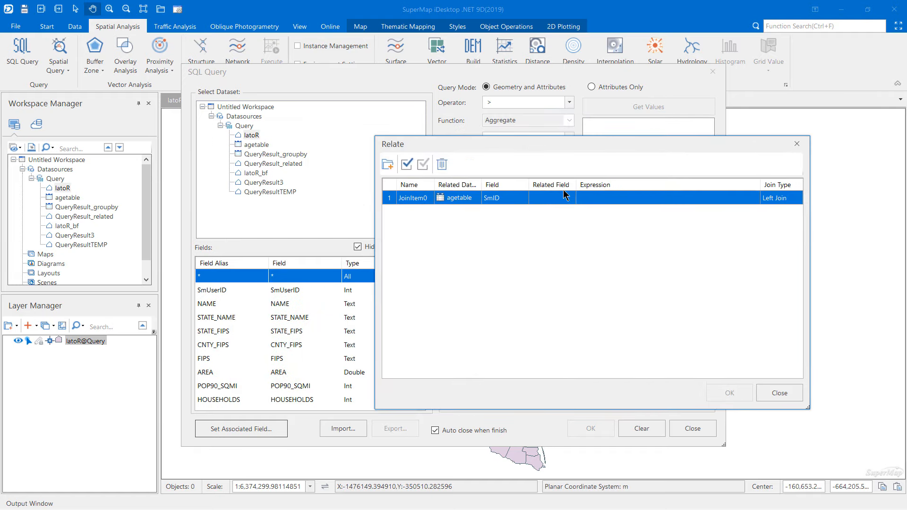
Set the agetable relation's related field to SmID and its join type to Inner Join, and apply the relation.
left_click(544, 199)
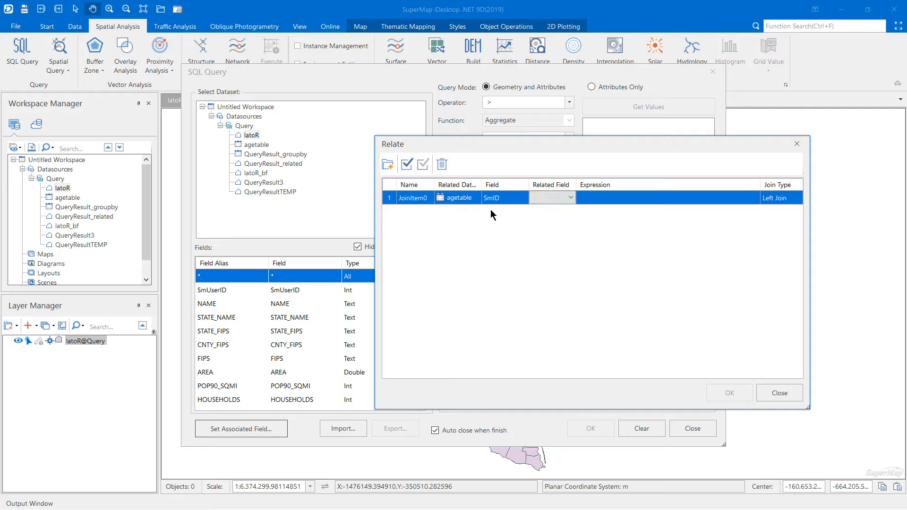
left_click(571, 198)
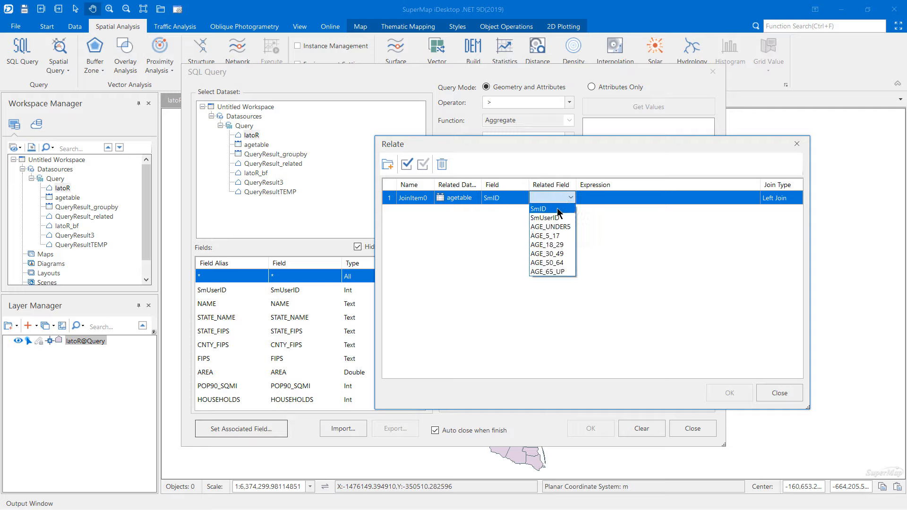
left_click(559, 209)
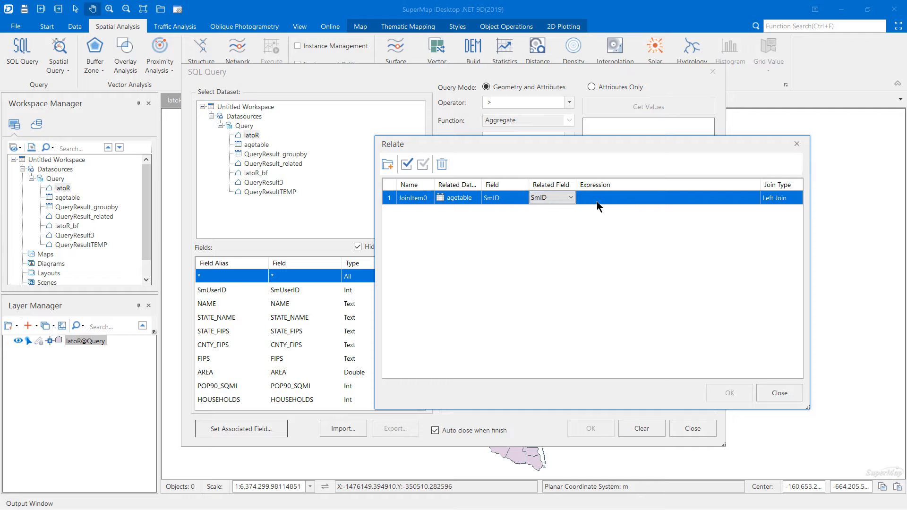
left_click(602, 202)
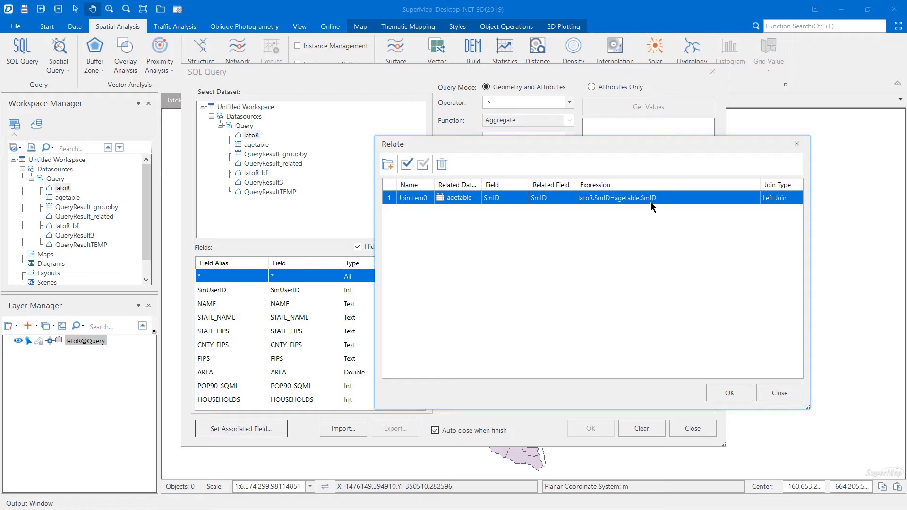
left_click(798, 198)
left_click(789, 218)
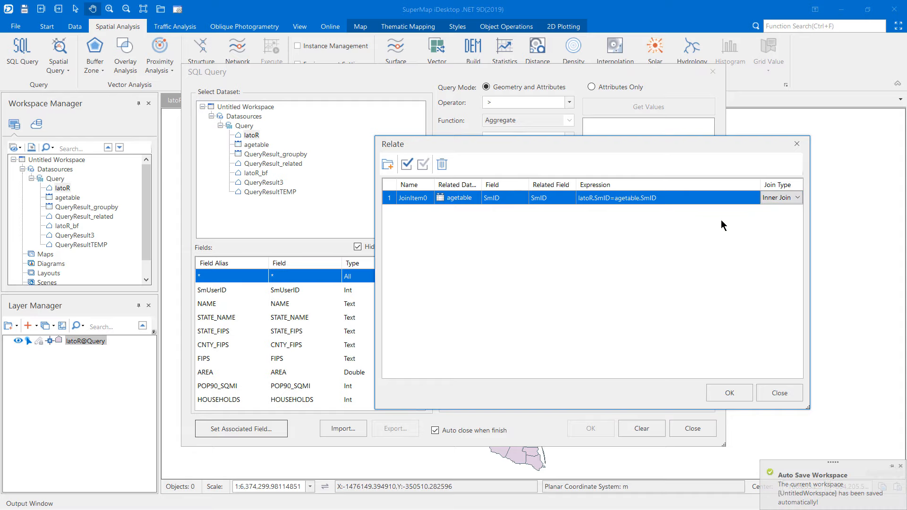
left_click(741, 385)
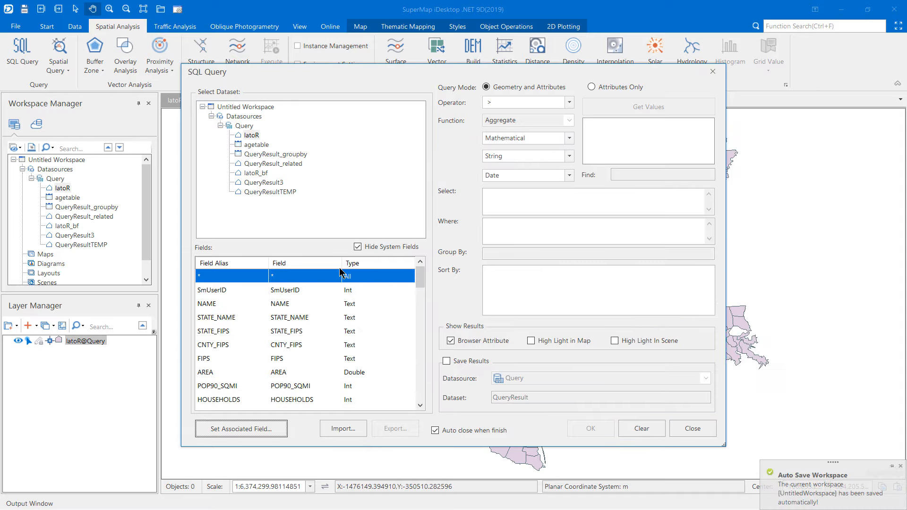
Add the NAME and STATE_NAME fields of latoR to the query's selected fields.
left_click_drag(420, 282, 414, 412)
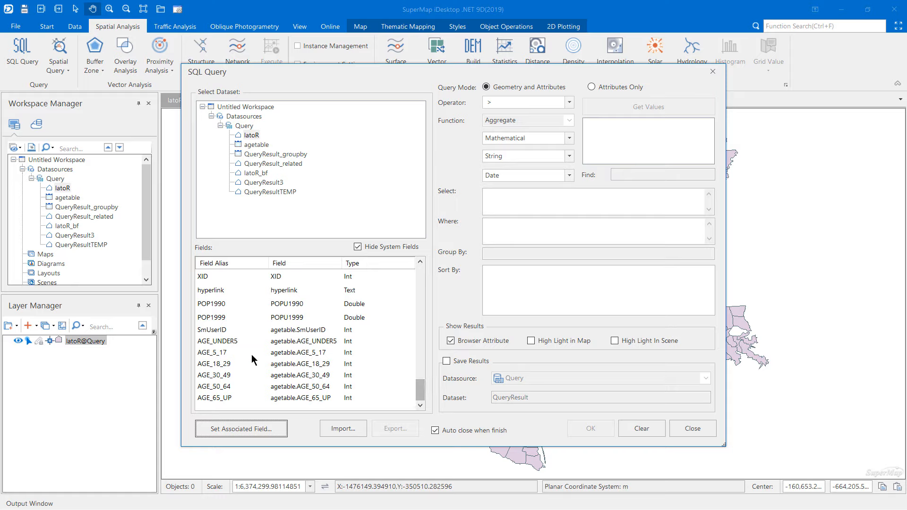
left_click(391, 344)
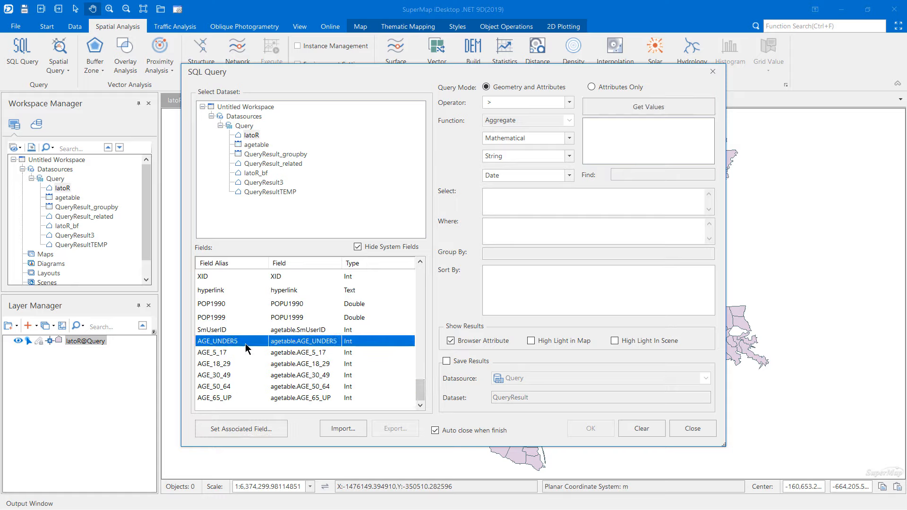
scroll(283, 359, "up", 8)
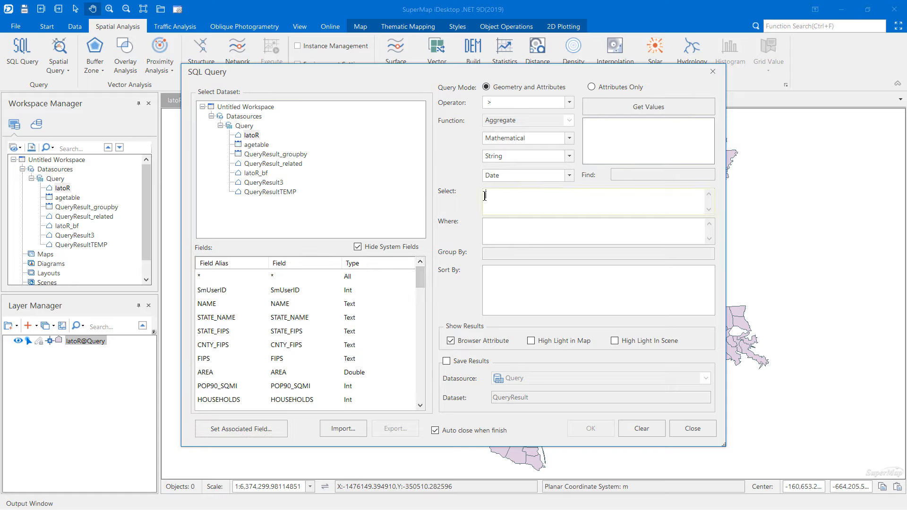
double_click(235, 304)
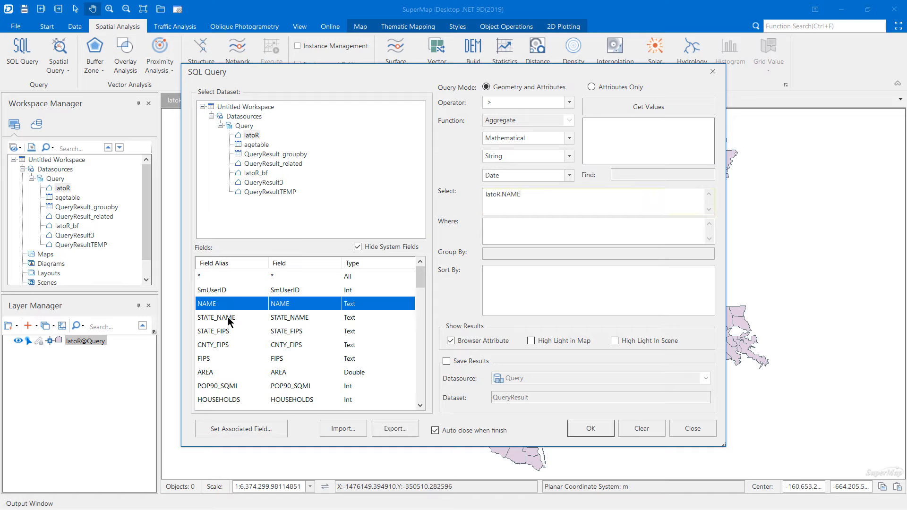
double_click(215, 318)
Add latoR's POPU1999 field and agetable's AGE_5_17 and AGE_18_29 fields to the query's selected fields.
scroll(267, 359, "down", 15)
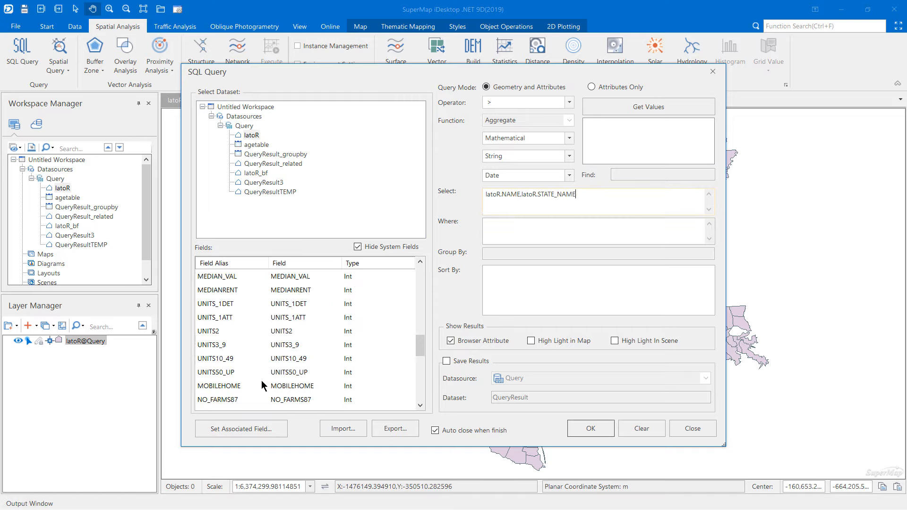
left_click(237, 333)
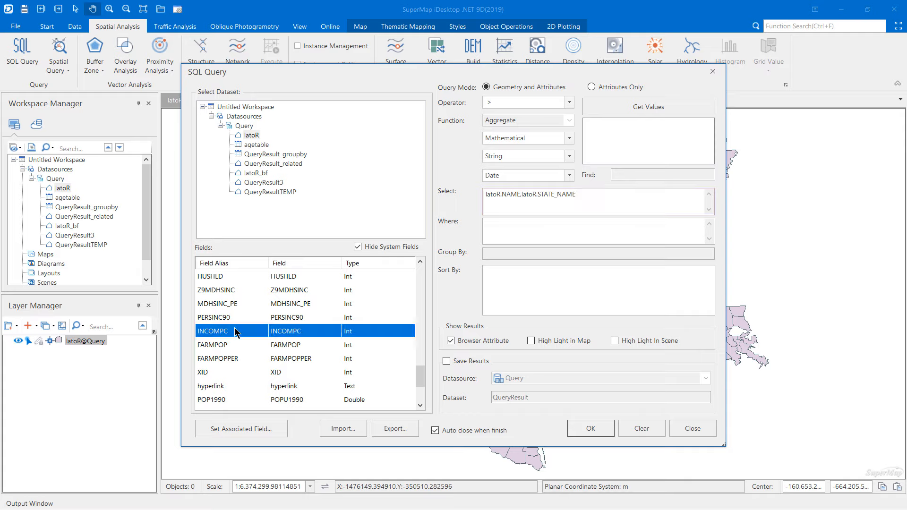
scroll(230, 395, "down", 1)
left_click(215, 372)
double_click(215, 372)
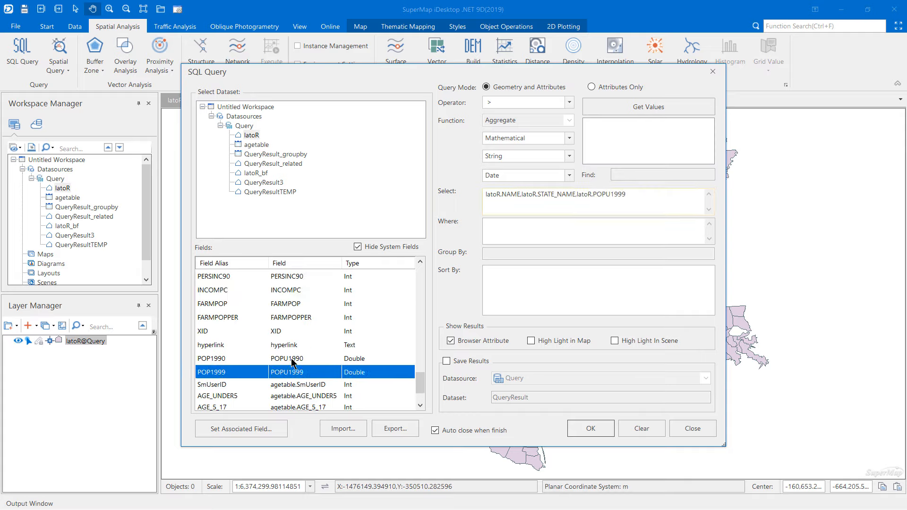
scroll(239, 354, "down", 2)
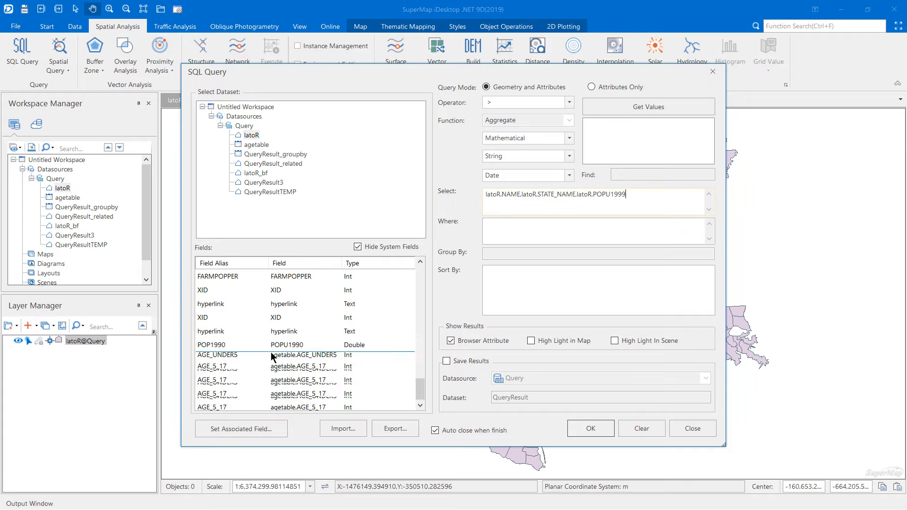
double_click(227, 353)
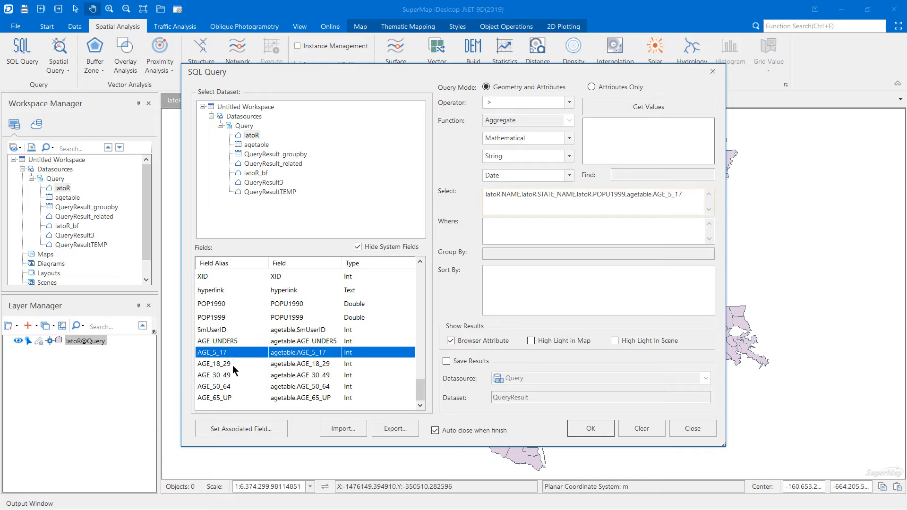
double_click(233, 364)
Run the query with the condition agetable.AGE_18_29>10000, highlighting results in the map and saving them as QueryResult in the Query datasource.
left_click(545, 231)
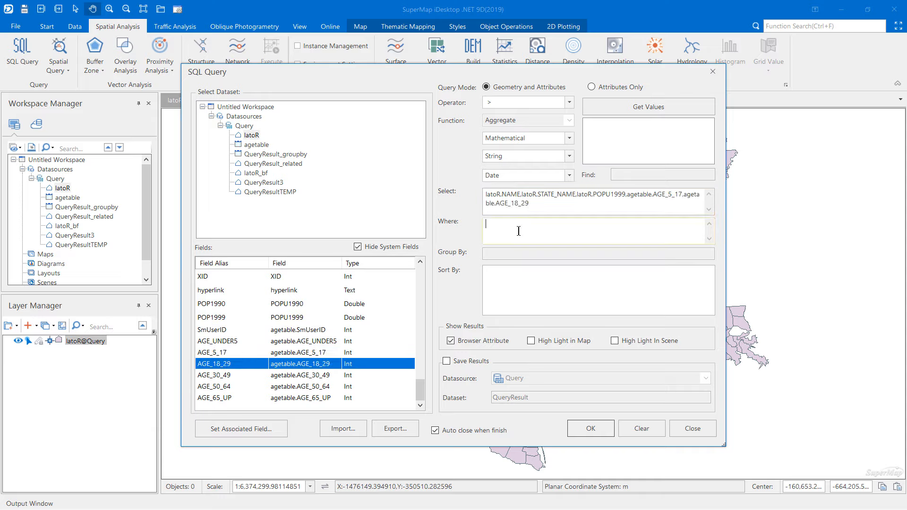
double_click(212, 368)
left_click(531, 341)
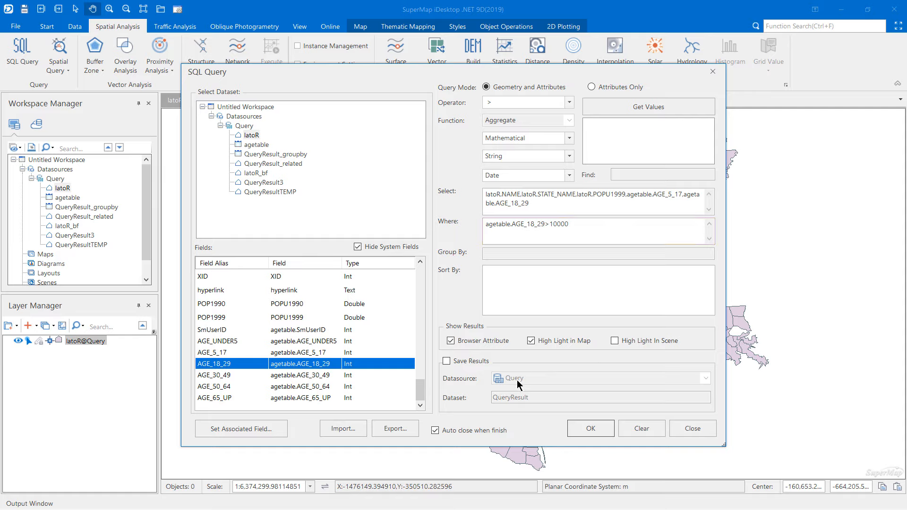
left_click(447, 361)
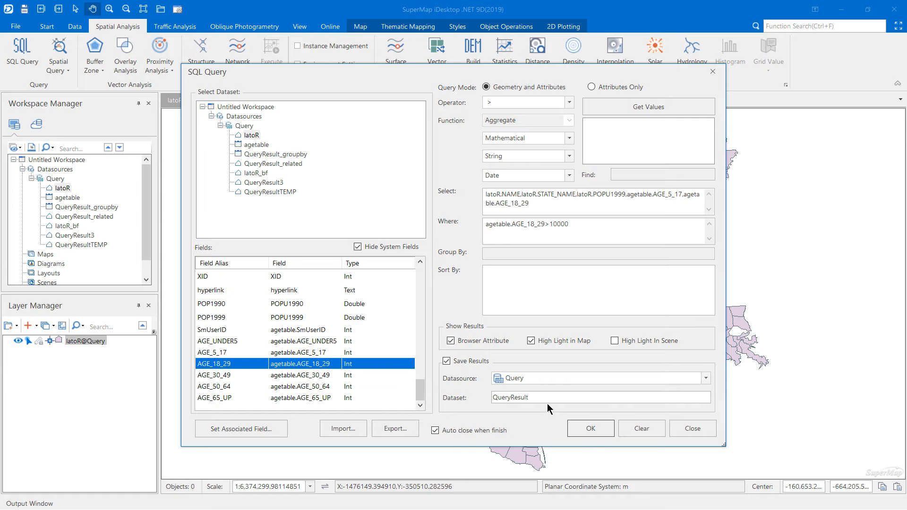
left_click(589, 430)
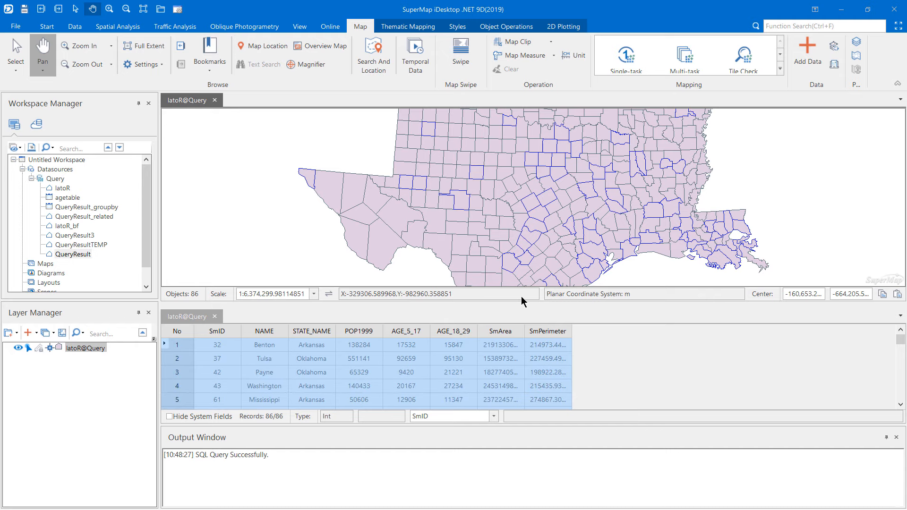
Close the query's attribute table and open the saved QueryResult dataset in its own map.
left_click(215, 316)
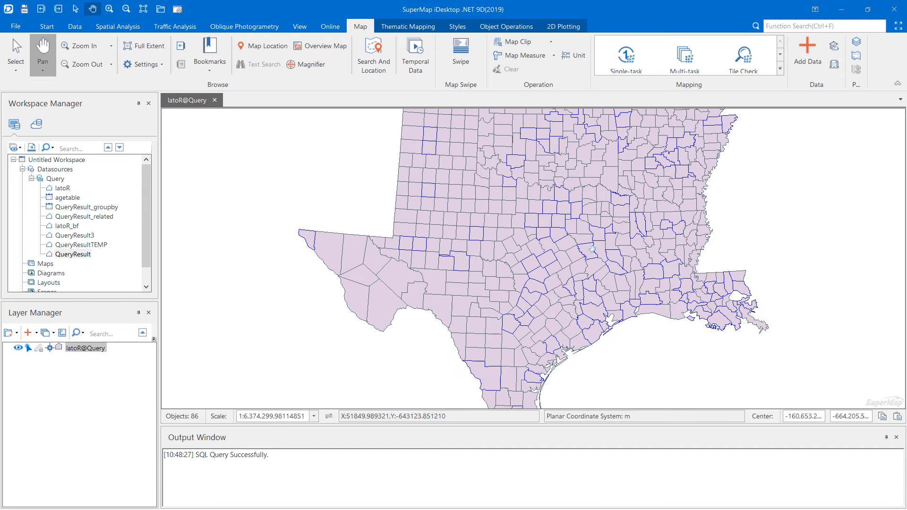
scroll(542, 204, "down", 3)
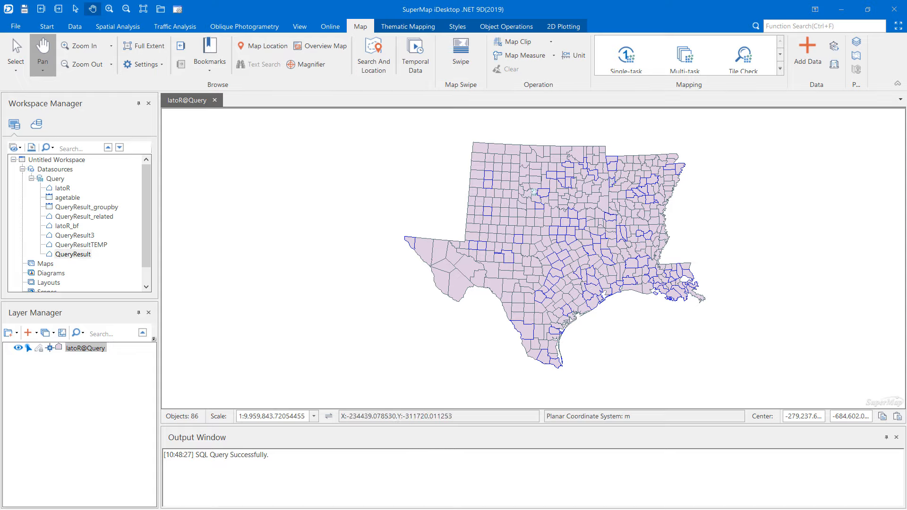
double_click(70, 256)
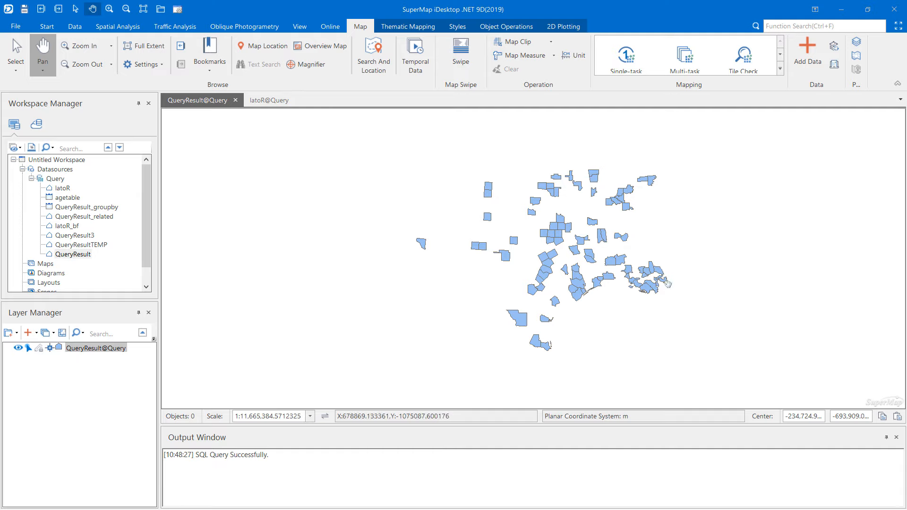
scroll(518, 352, "up", 1)
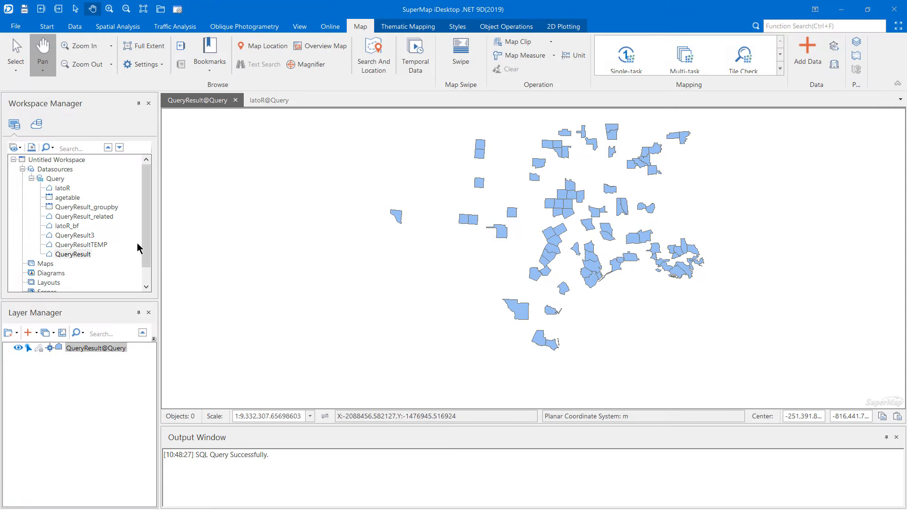
Close the QueryResult dataset and delete it from the Query datasource.
right_click(72, 255)
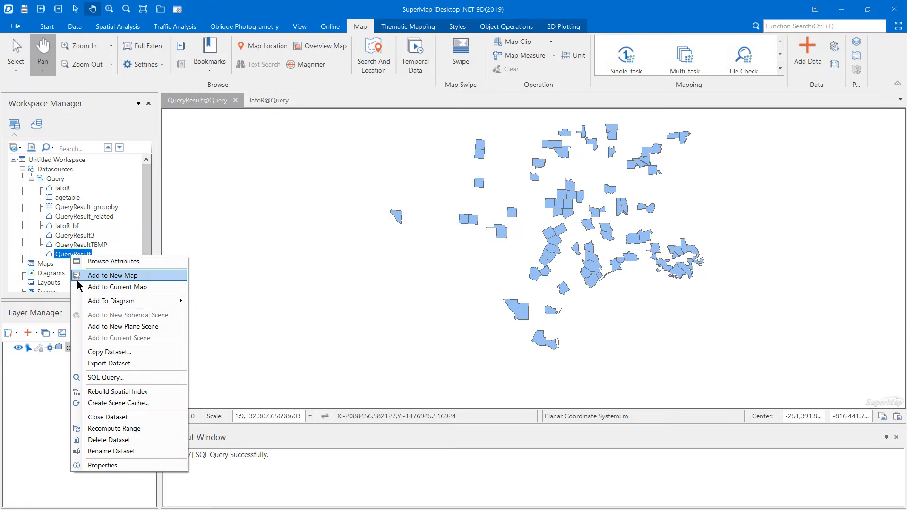
left_click(113, 417)
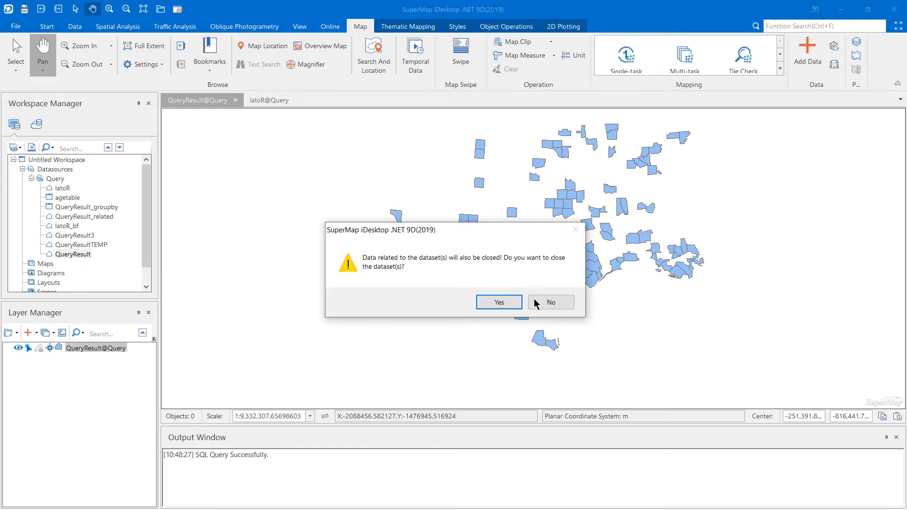
left_click(490, 305)
right_click(72, 255)
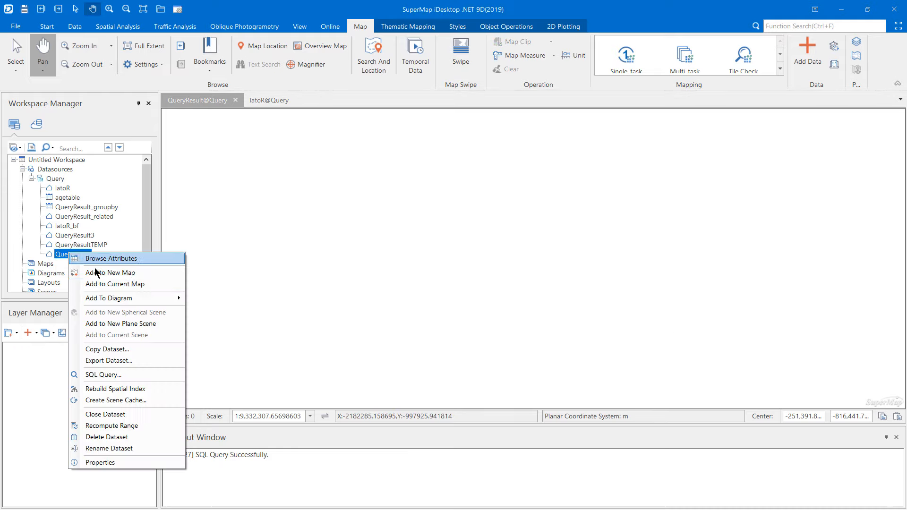
left_click(113, 437)
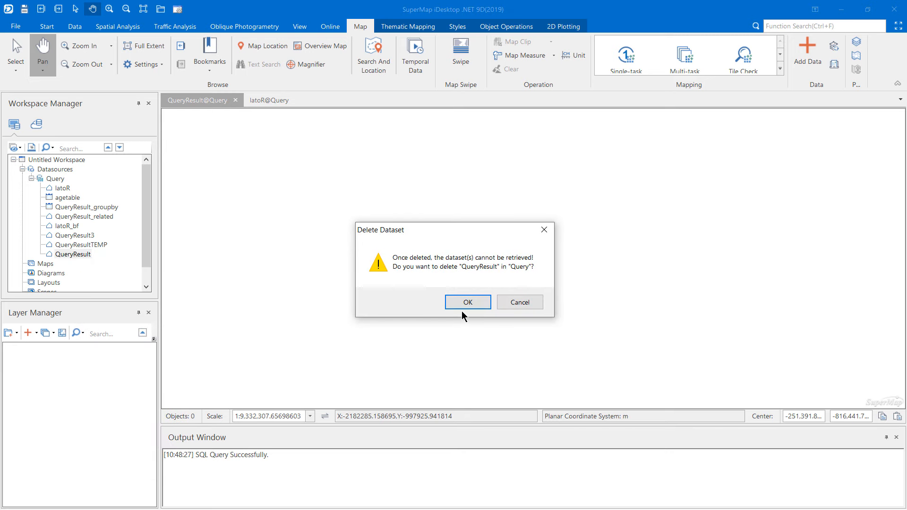
left_click(466, 306)
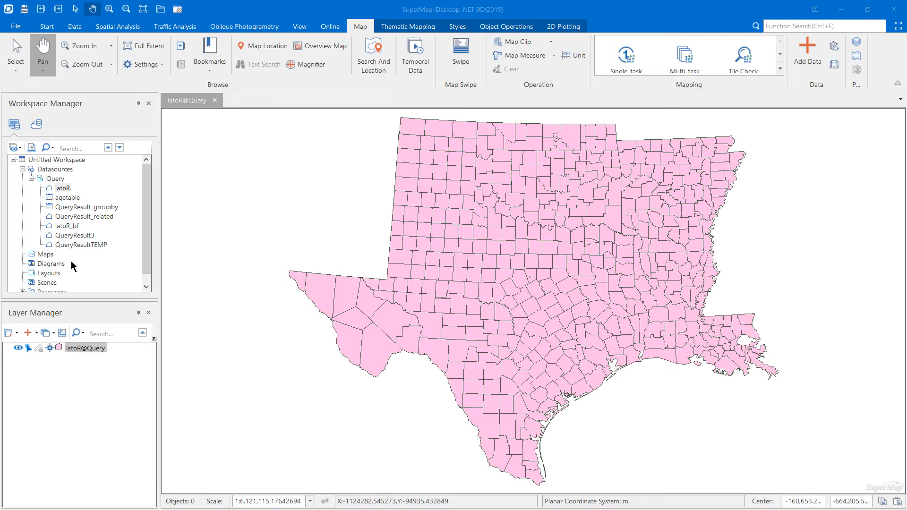
Select the latoR@Query layer and open the SQL Query tool.
left_click(91, 346)
left_click(124, 29)
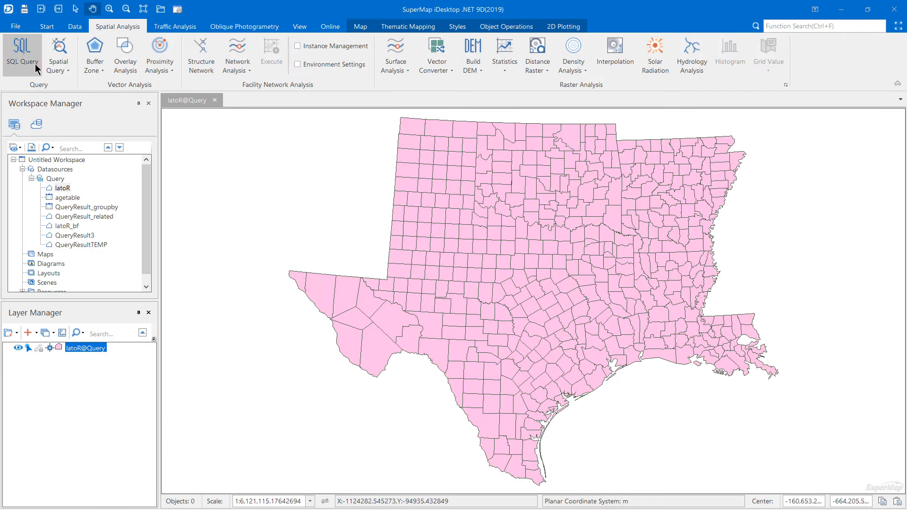
left_click(27, 49)
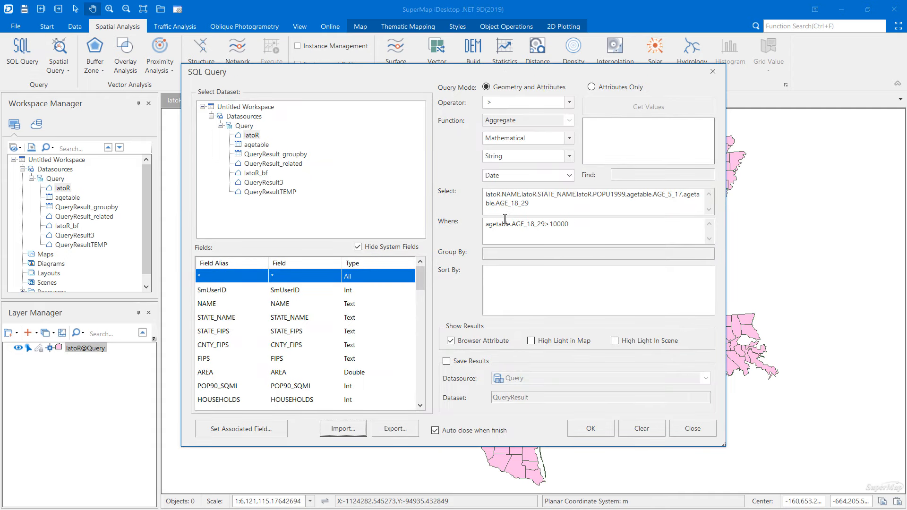
Relate agetable to latoR on SmID with an Inner Join and run the query with its results highlighted in the map.
left_click(240, 429)
left_click(249, 147)
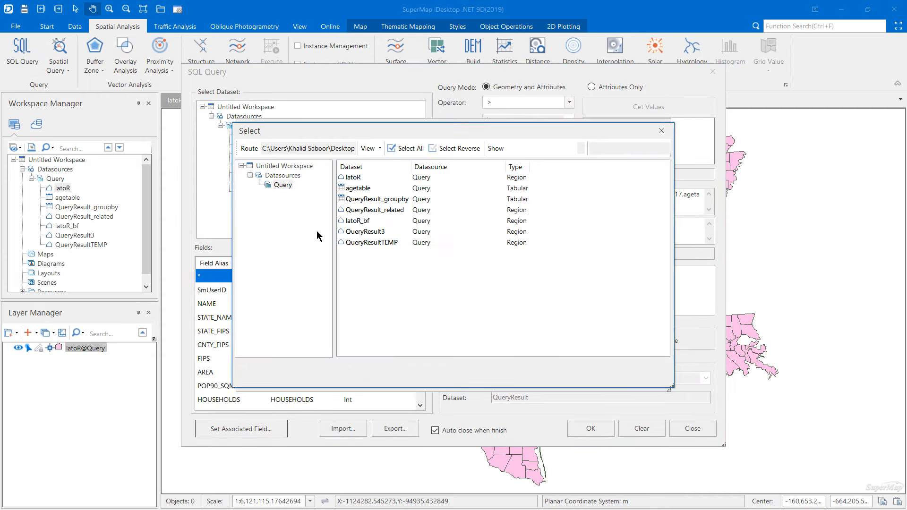
double_click(355, 188)
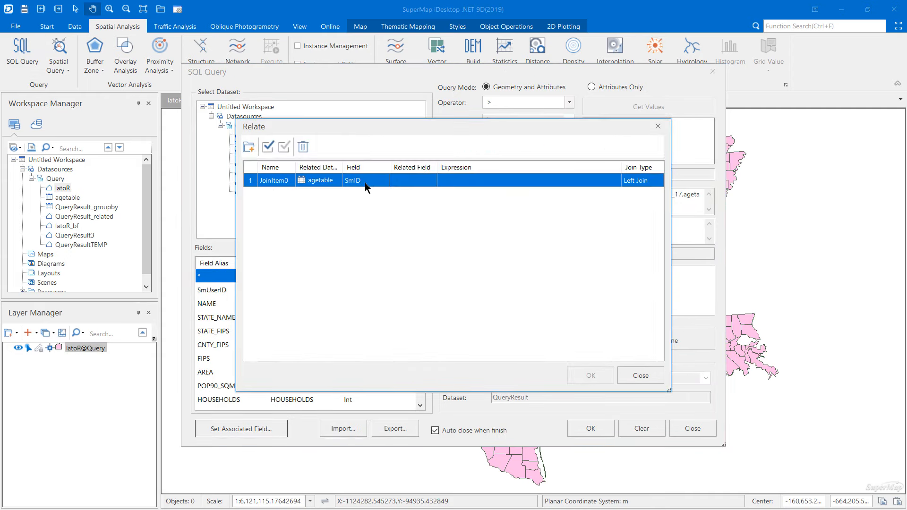
left_click(432, 180)
left_click(417, 193)
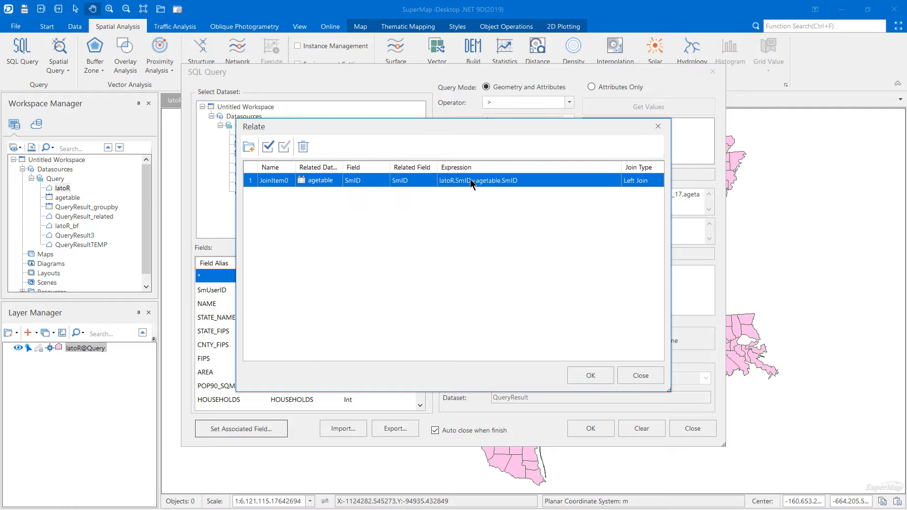
left_click(658, 181)
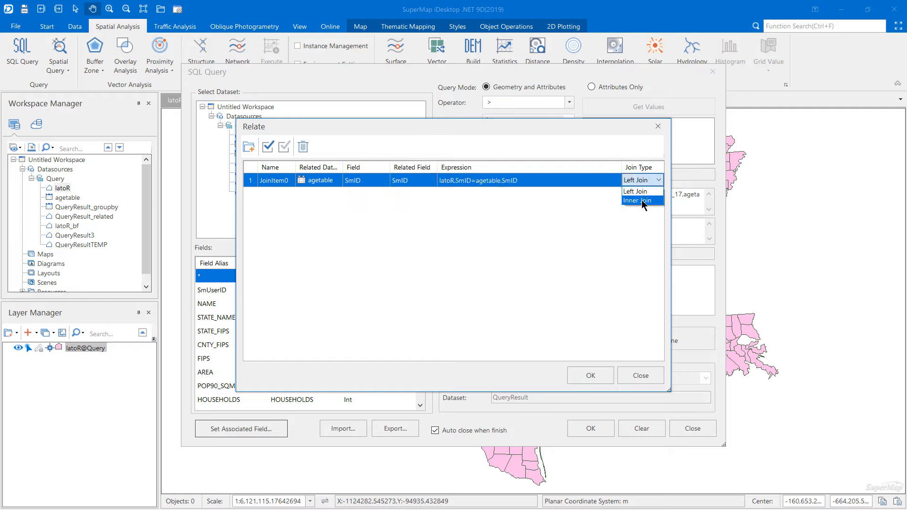
left_click(642, 201)
left_click(597, 377)
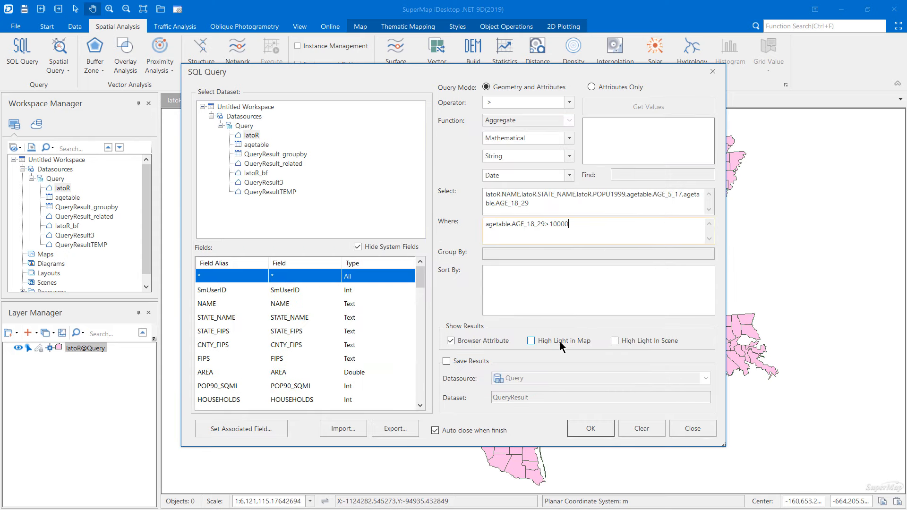
left_click(531, 341)
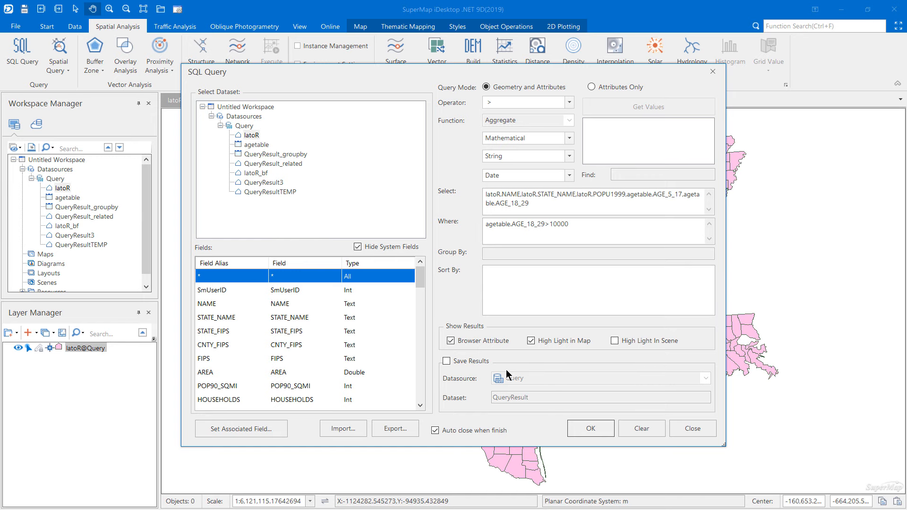
left_click(586, 431)
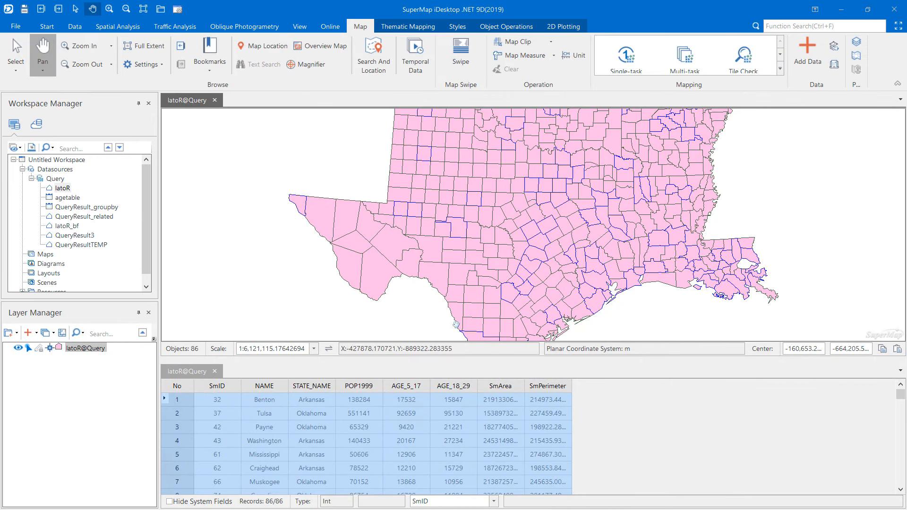
Export the selected query records into the Query datasource as a Region dataset named NewDataset.
left_click(688, 408)
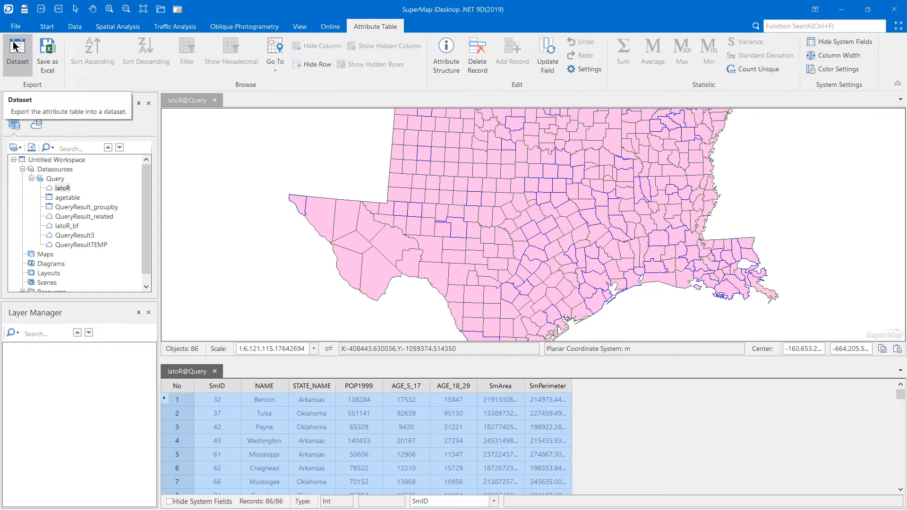
left_click(18, 56)
left_click(597, 339)
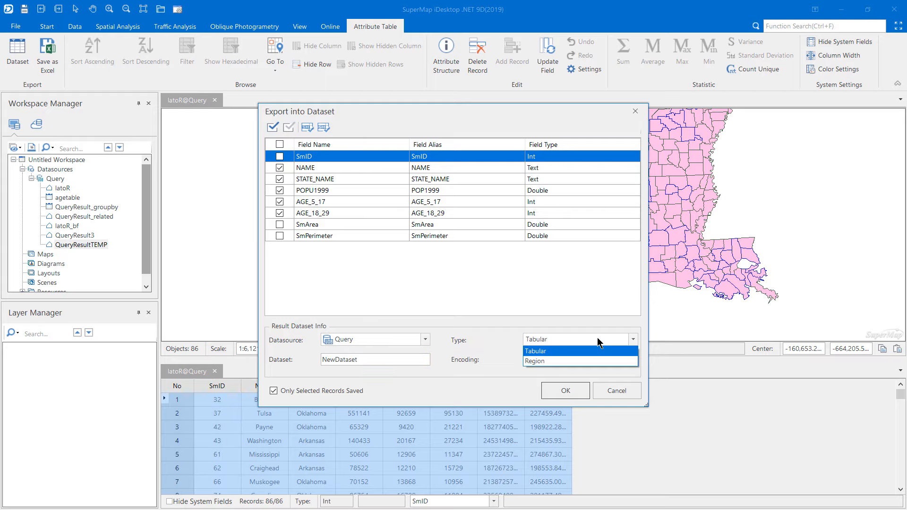
left_click(590, 362)
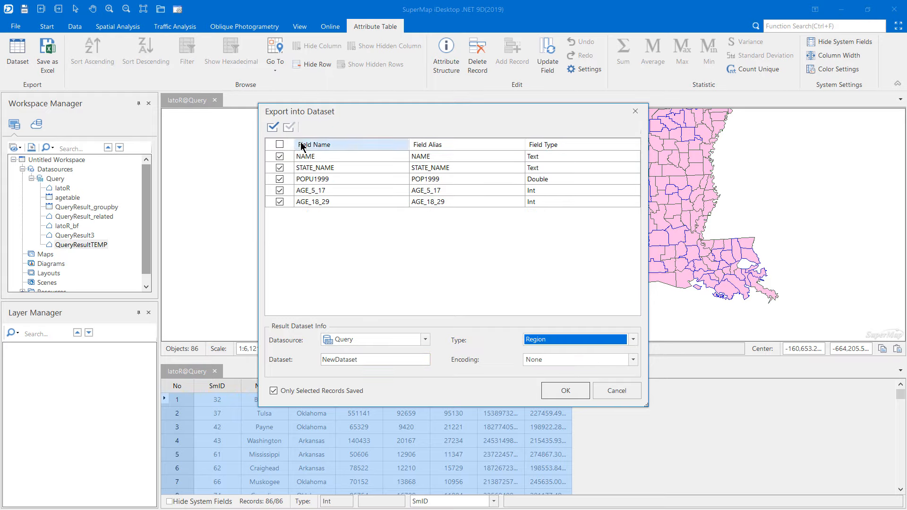
left_click(567, 390)
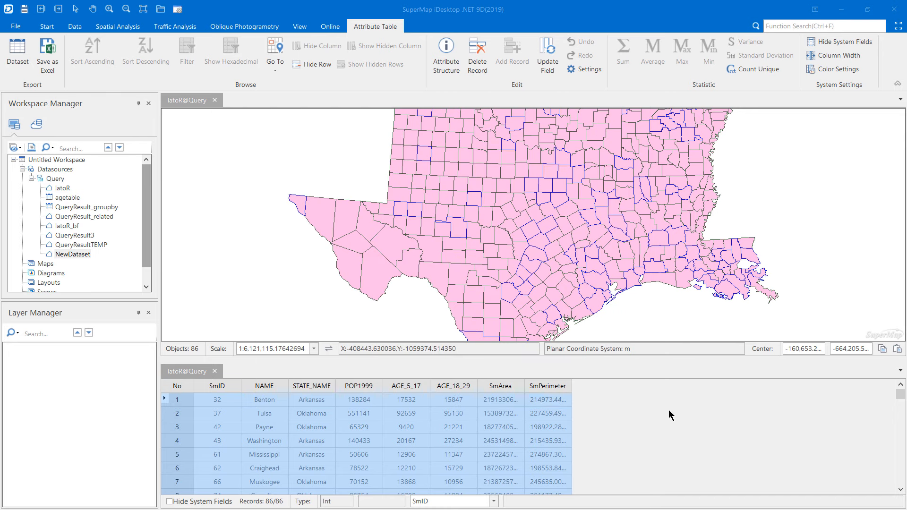
Open NewDataset in its own map and close the latoR query's attribute table.
double_click(73, 254)
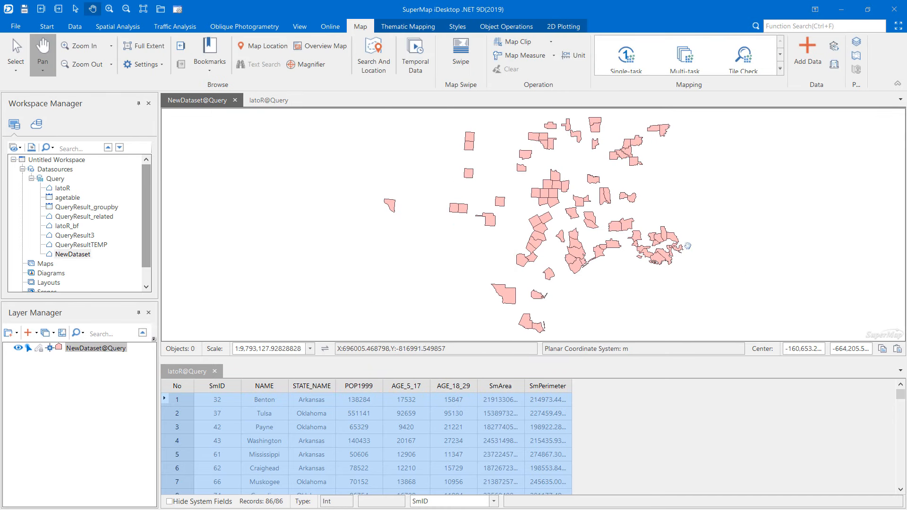
scroll(714, 247, "down", 1)
scroll(717, 246, "up", 1)
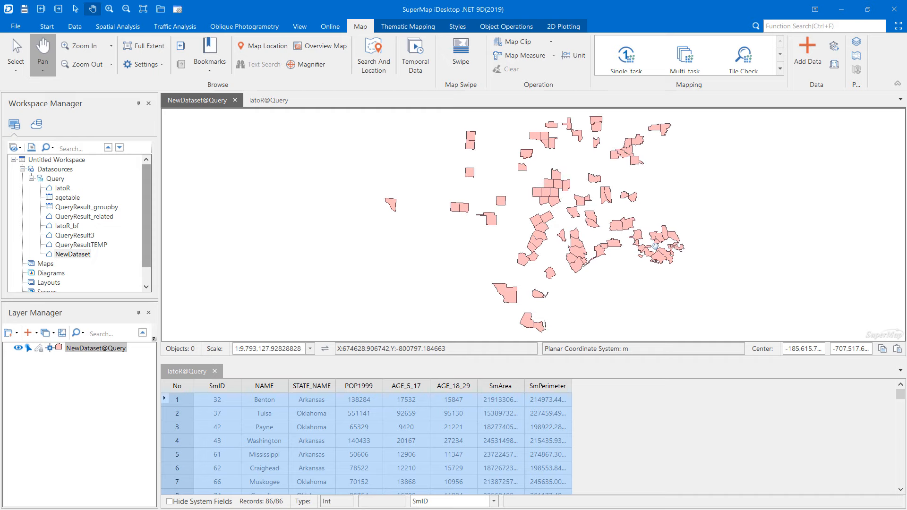
left_click(215, 371)
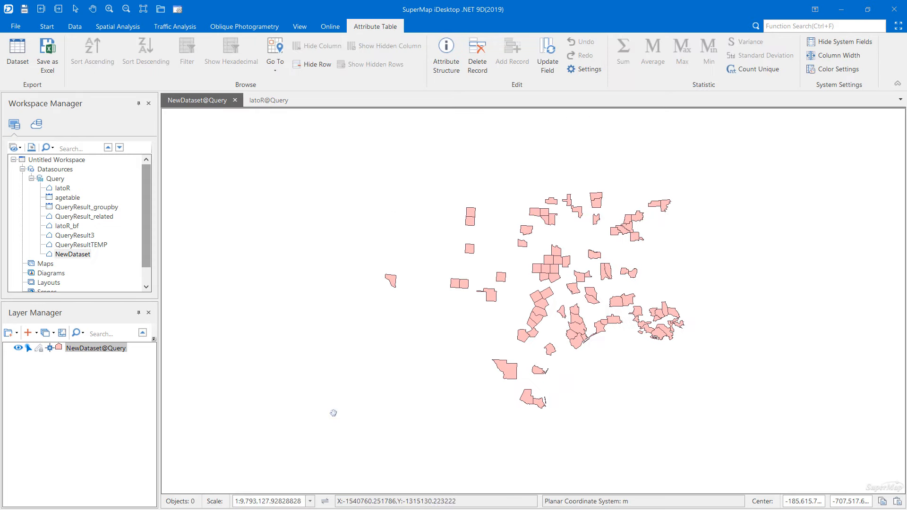
Open the attribute table of the NewDataset@Query layer and inspect its first records, selecting the third record's SmSdriS value.
right_click(93, 348)
left_click(163, 333)
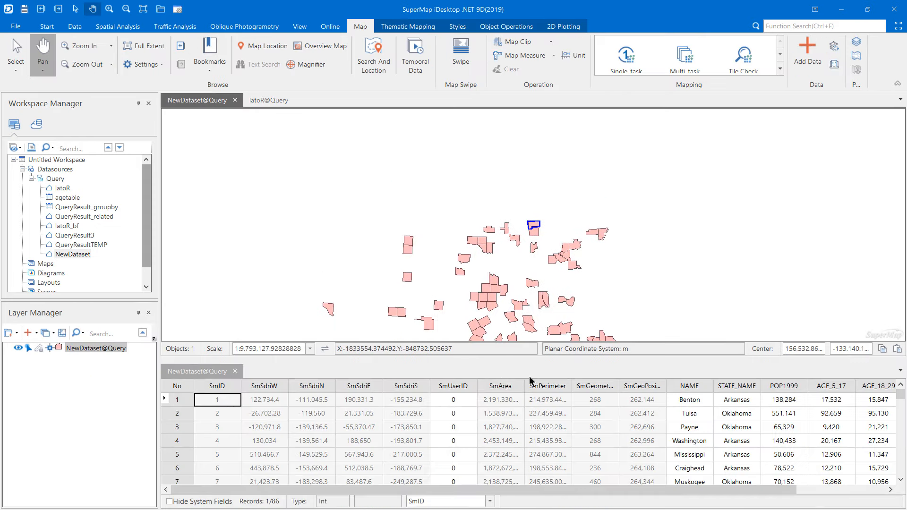
left_click_drag(312, 413, 294, 424)
left_click_drag(251, 417, 258, 403)
left_click(393, 428)
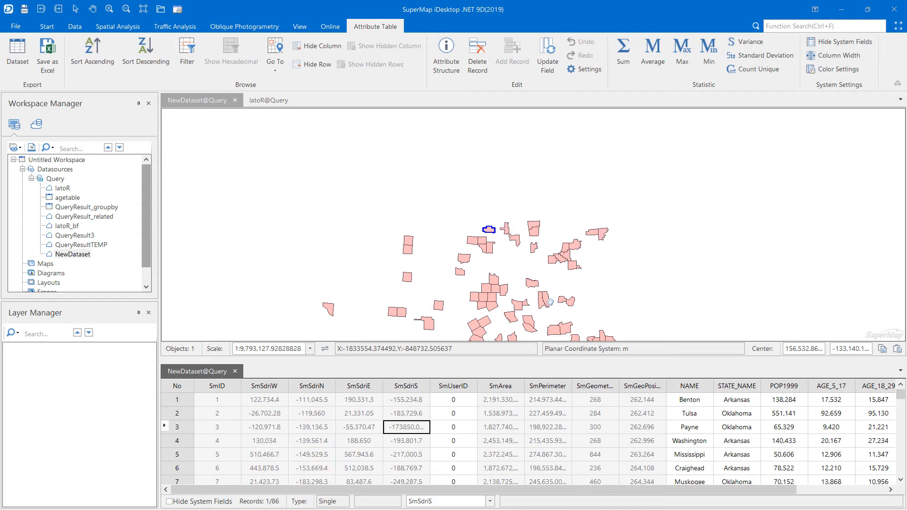